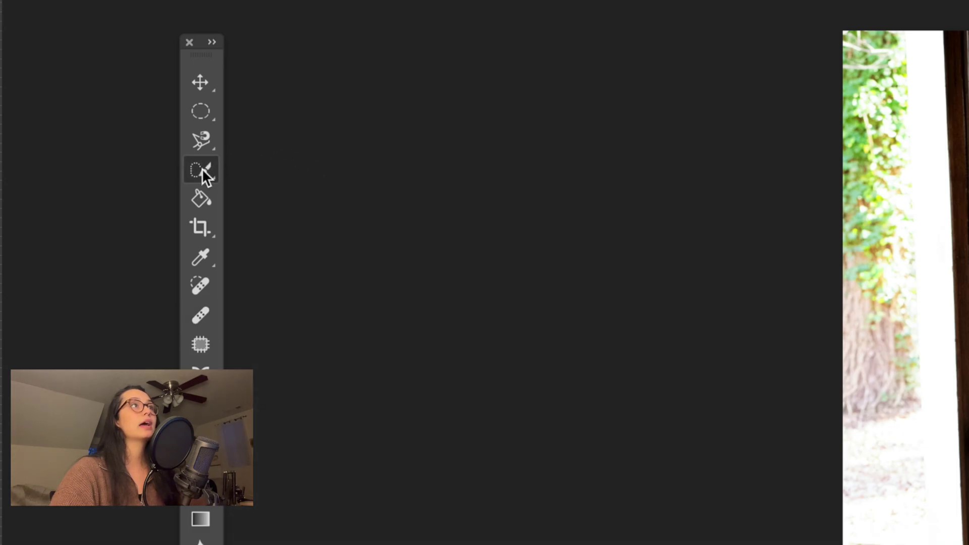
# Select the art deco desk by framing it with the Object Selection Tool
pyautogui.rightClick(201, 169)
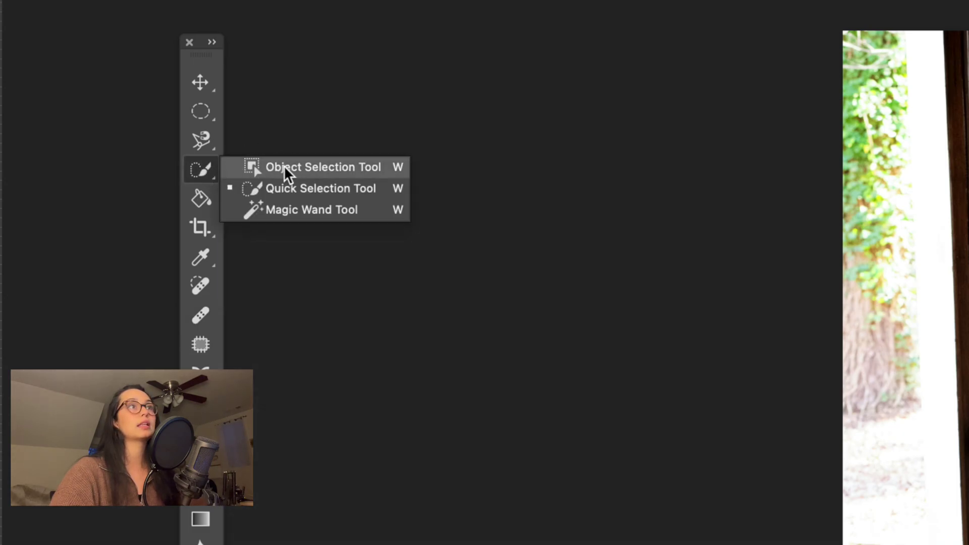
pyautogui.click(285, 166)
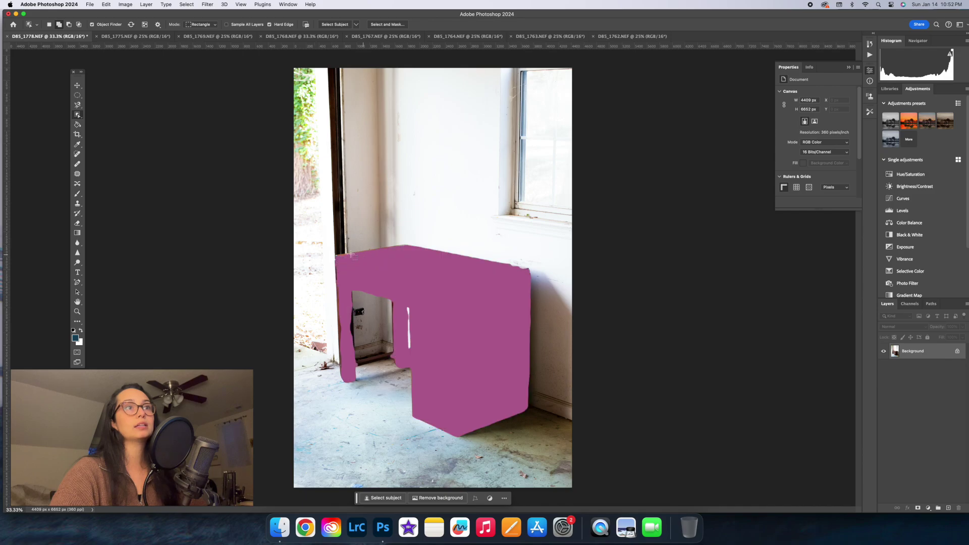
pyautogui.moveTo(308, 235); pyautogui.dragTo(553, 452)
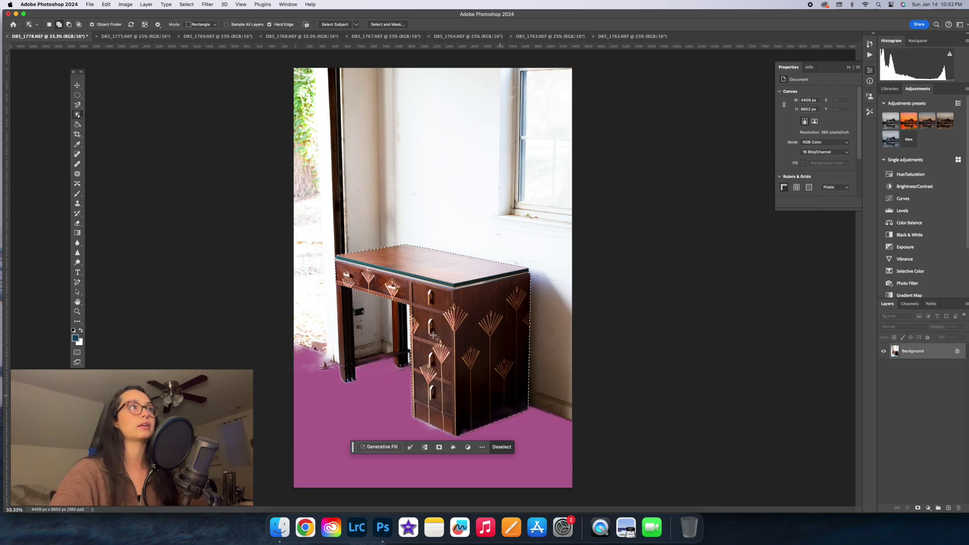
pyautogui.rightClick(78, 117)
# Add the desk's left front leg with Quick Selection, then invert to select the room
pyautogui.click(106, 120)
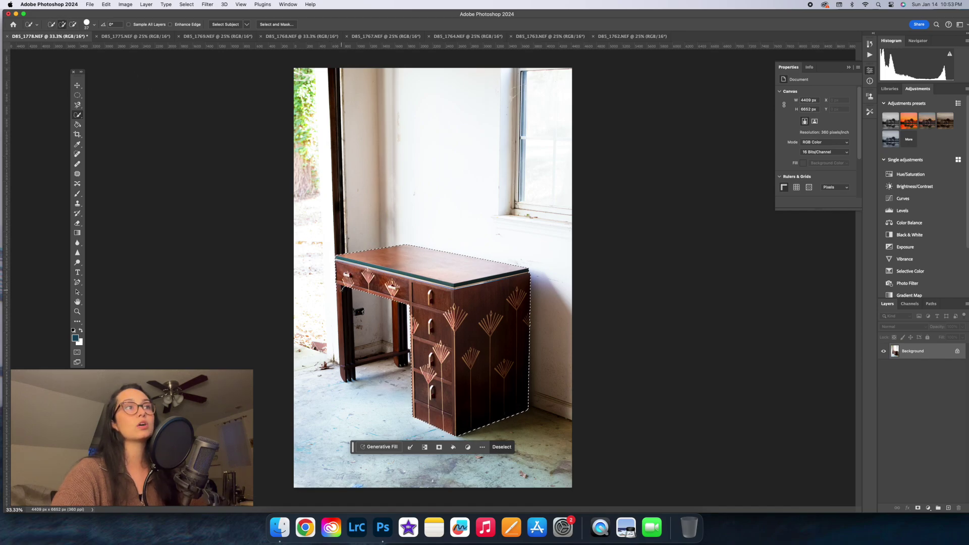
pyautogui.click(359, 312)
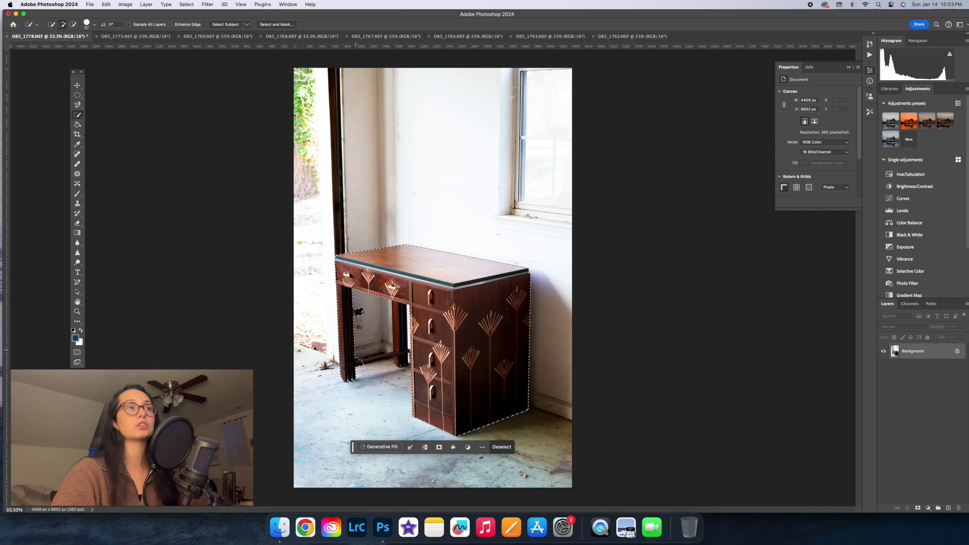
pyautogui.hotkey('shift', 'w')
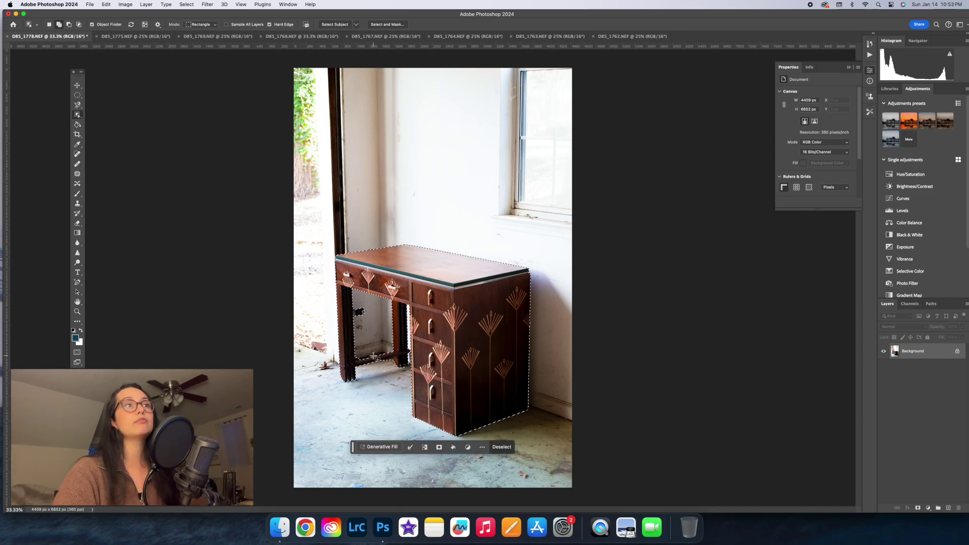
pyautogui.click(424, 447)
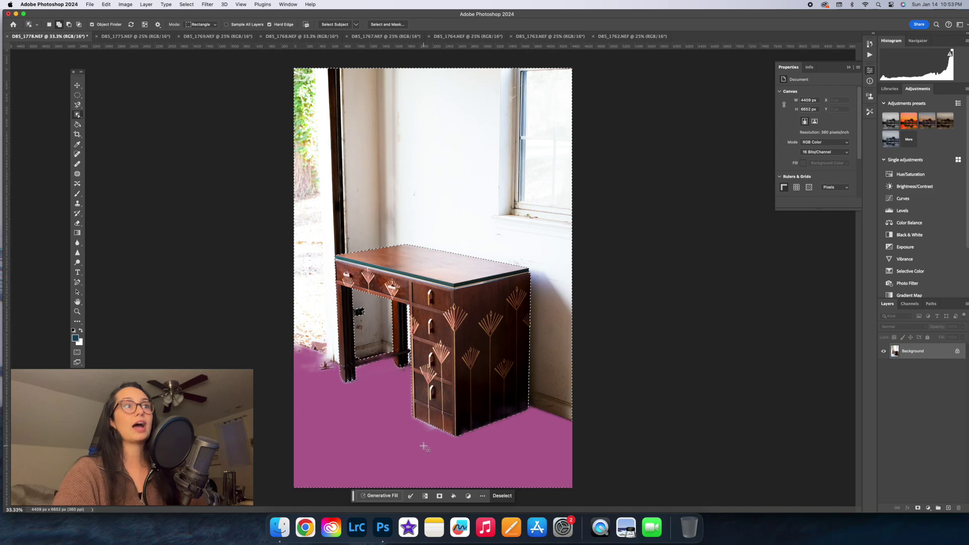
# Run Generative Fill with the prompt 'beiht beige walls with curtains and art deco floor'
pyautogui.click(387, 497)
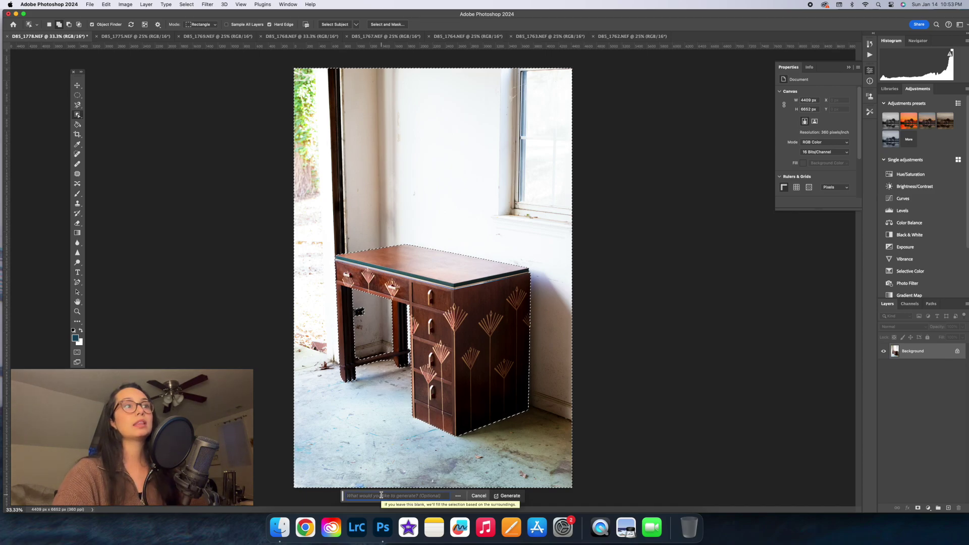
pyautogui.write('bei')
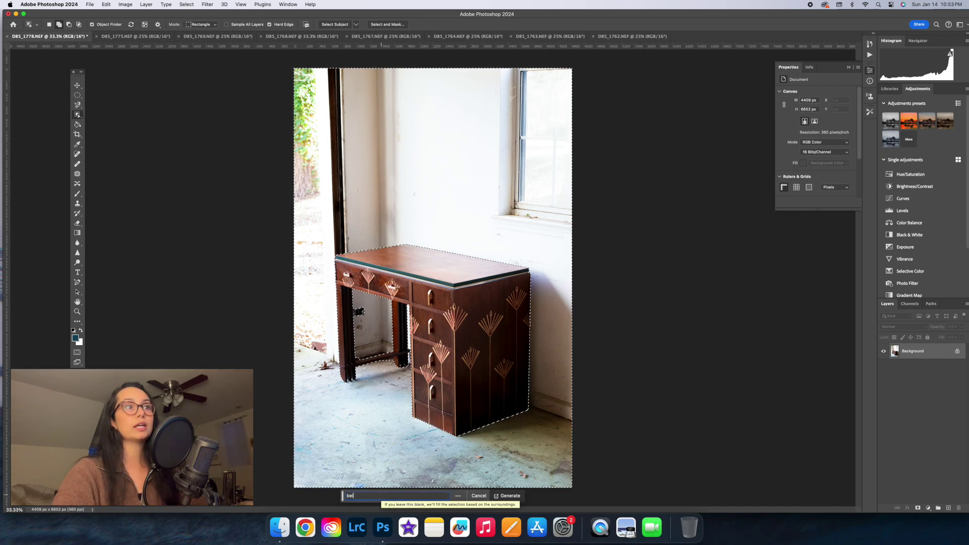
pyautogui.write('ht beige walls with curtains and art deco floors')
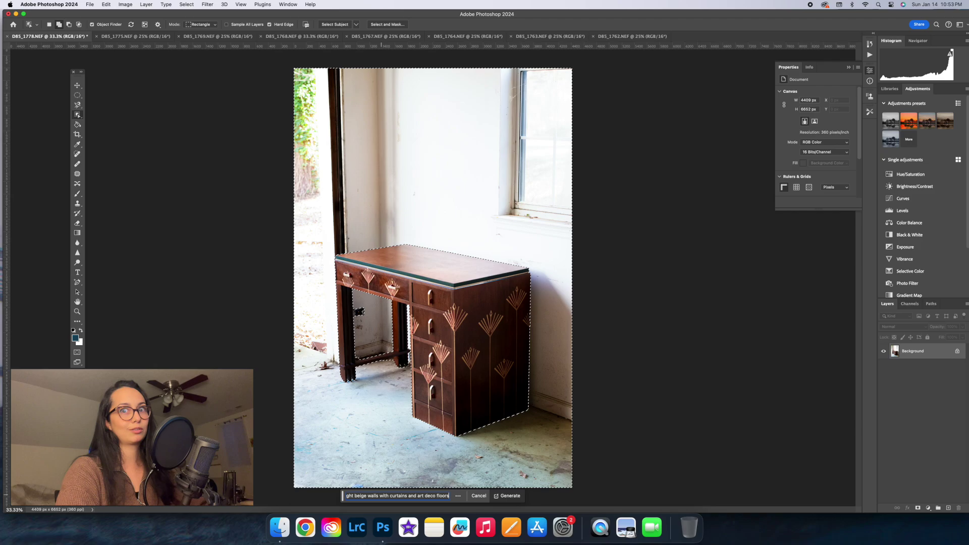
pyautogui.press('Return')
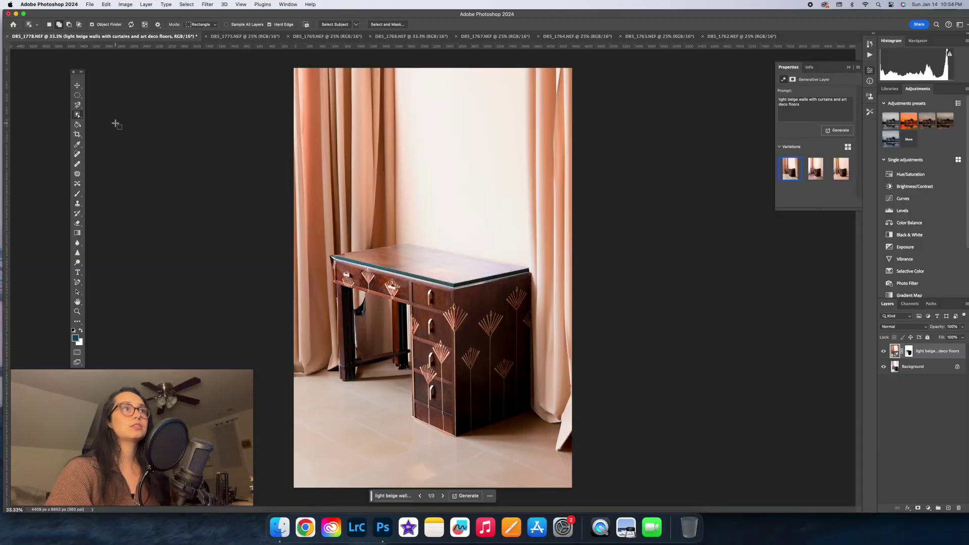
# Compare the three generated background variations, return to the first, and generate more
pyautogui.click(77, 86)
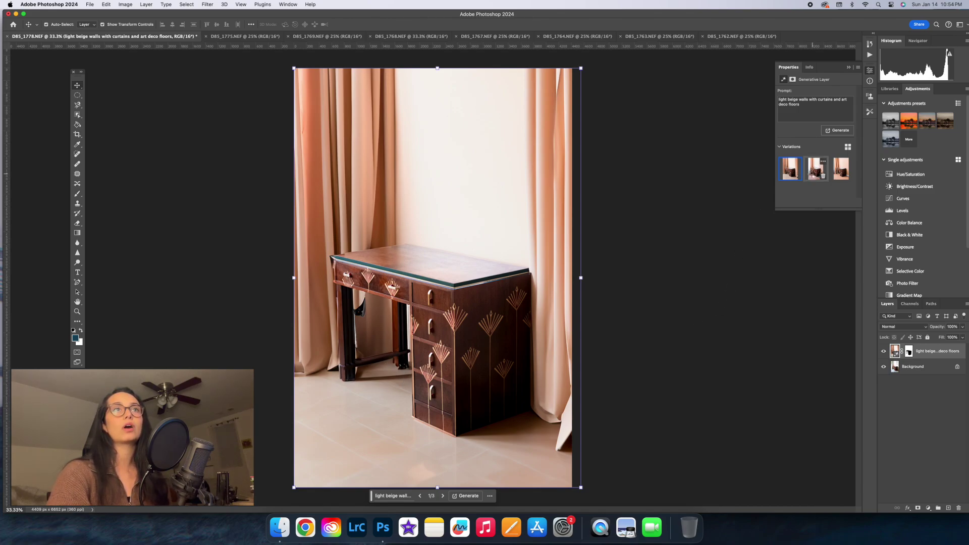
pyautogui.click(815, 169)
pyautogui.press('h')
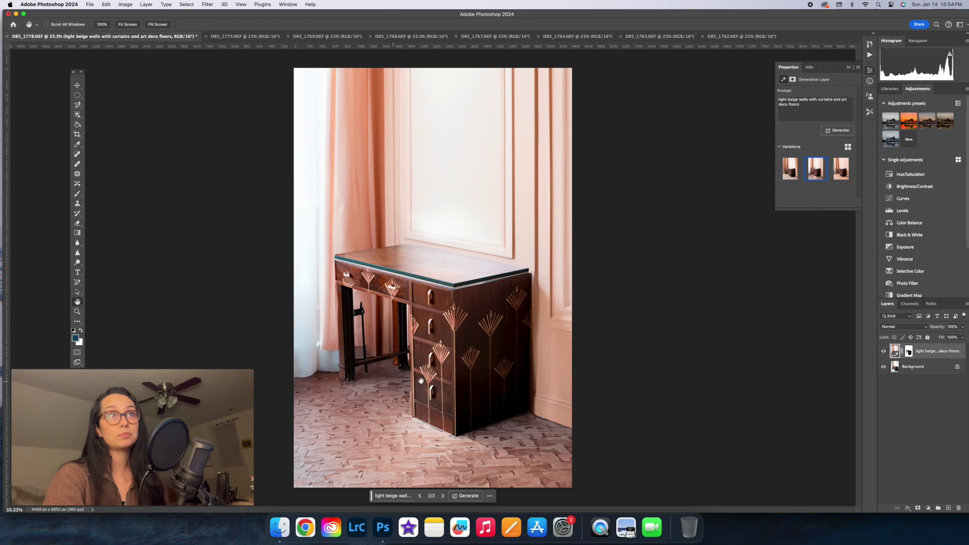
pyautogui.click(841, 169)
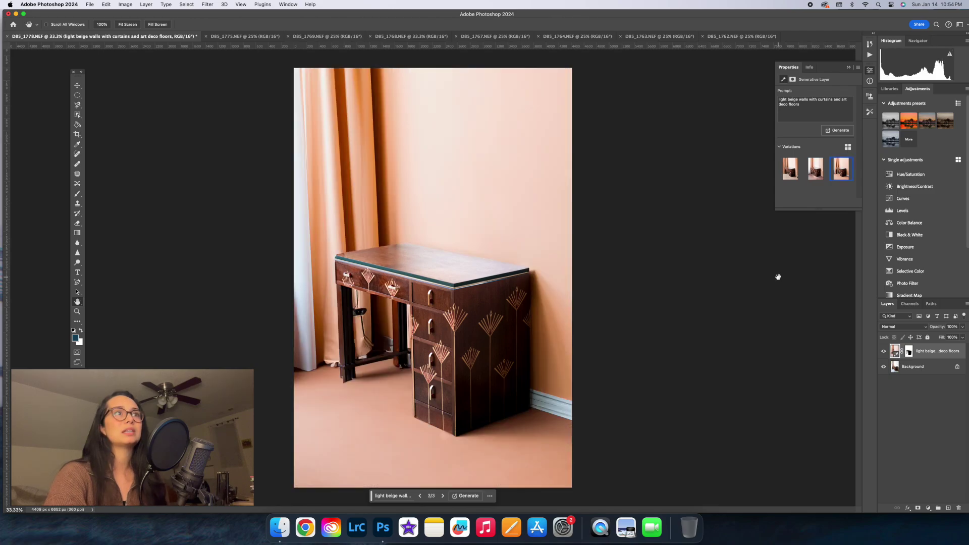
pyautogui.click(789, 172)
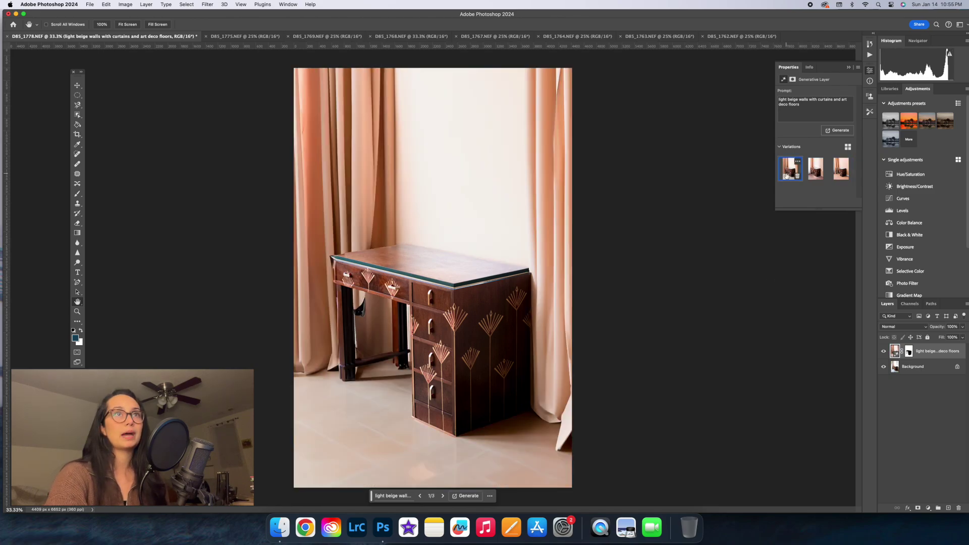
pyautogui.click(466, 497)
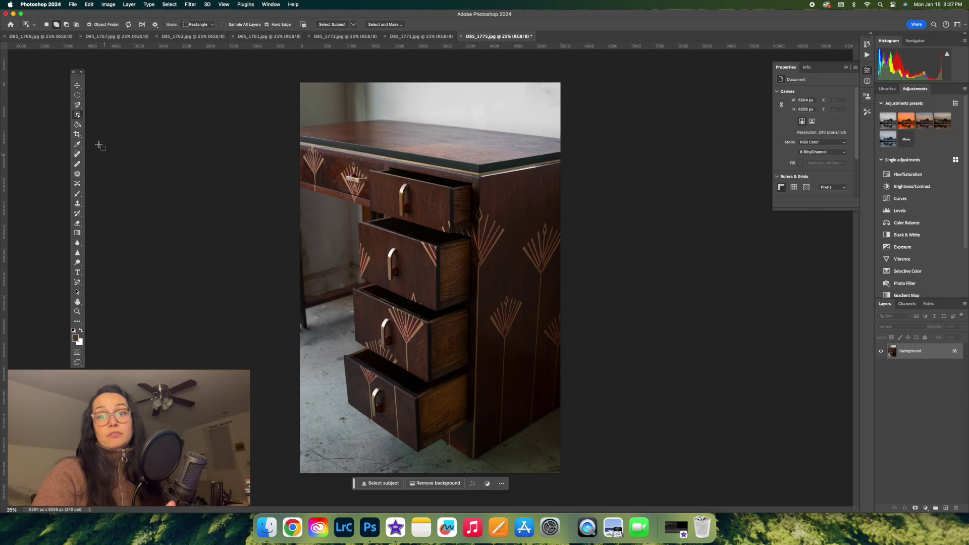
# Frame the open-drawer desk with Object Selection, then choose the sixth generated background variation
pyautogui.rightClick(77, 115)
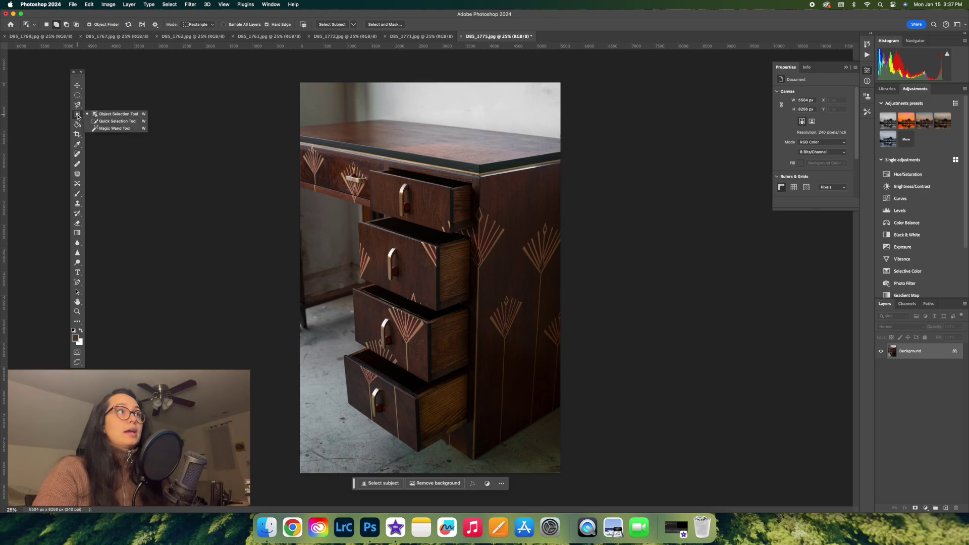
pyautogui.click(107, 115)
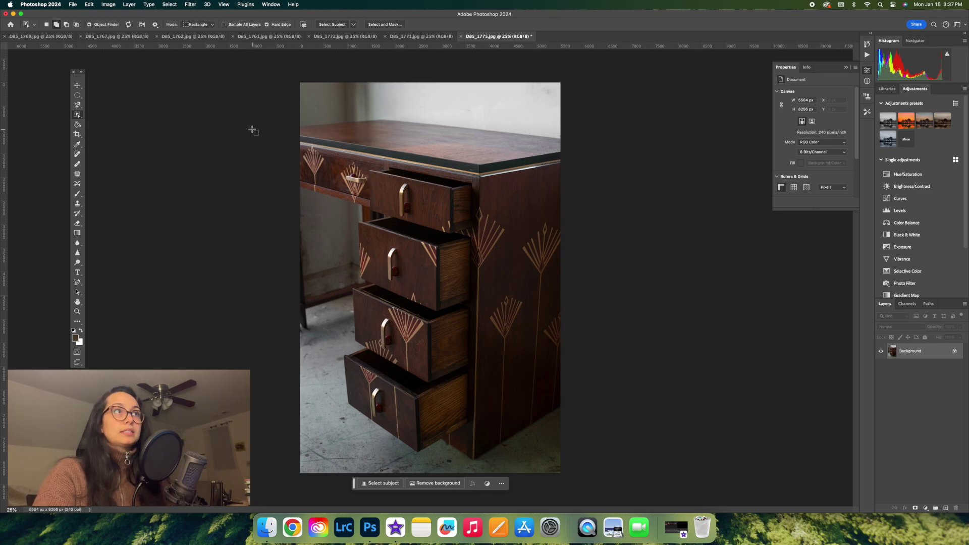
pyautogui.moveTo(300, 110); pyautogui.dragTo(608, 468)
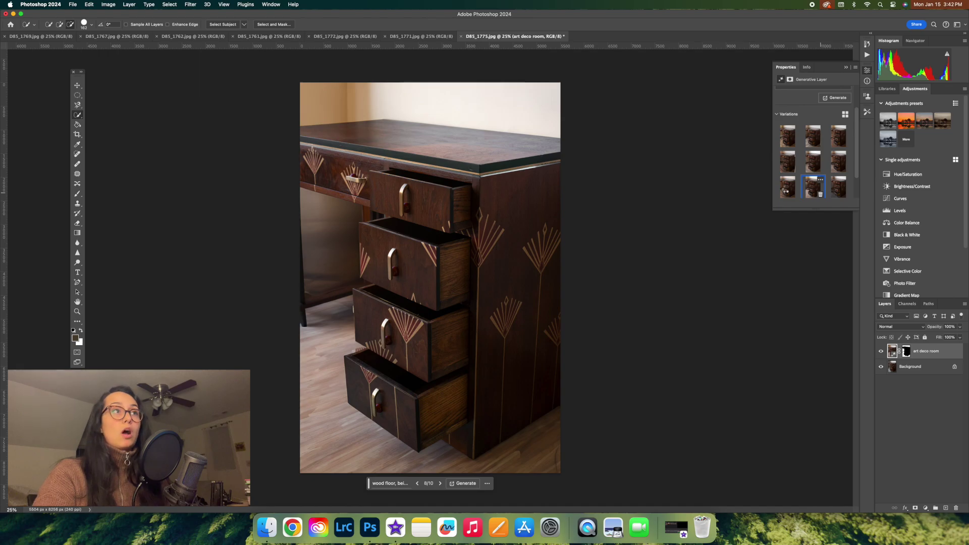
pyautogui.click(786, 191)
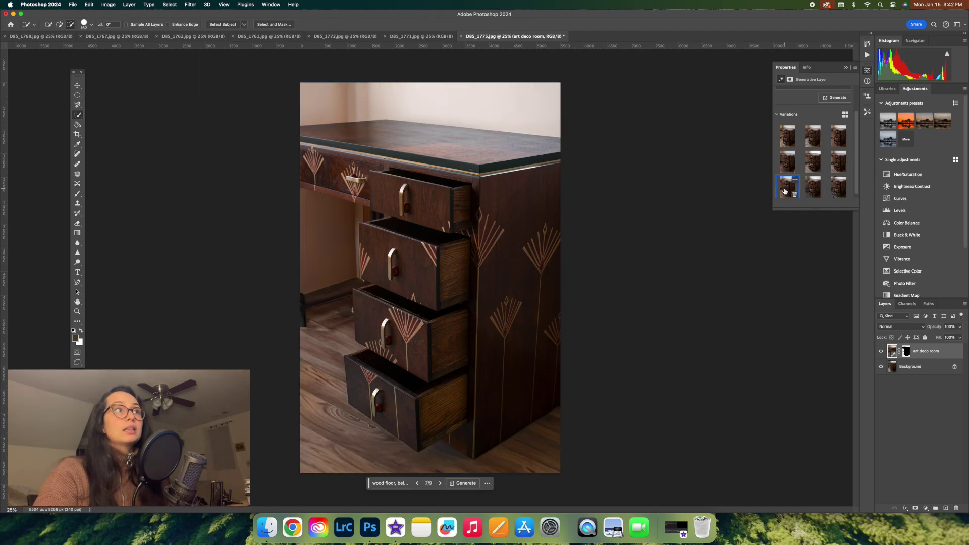
pyautogui.click(834, 162)
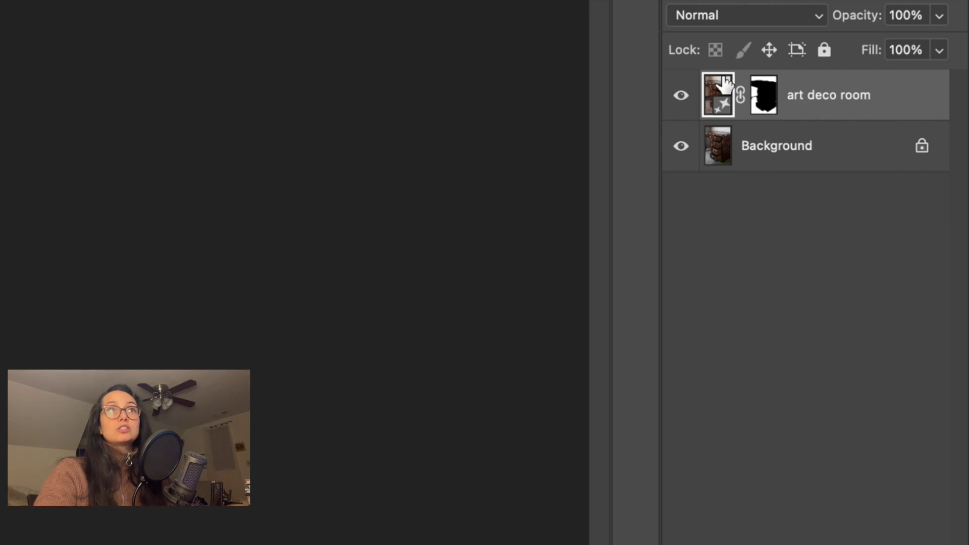
# Merge the art deco room layer down into the Background layer
pyautogui.click(771, 142)
pyautogui.rightClick(771, 137)
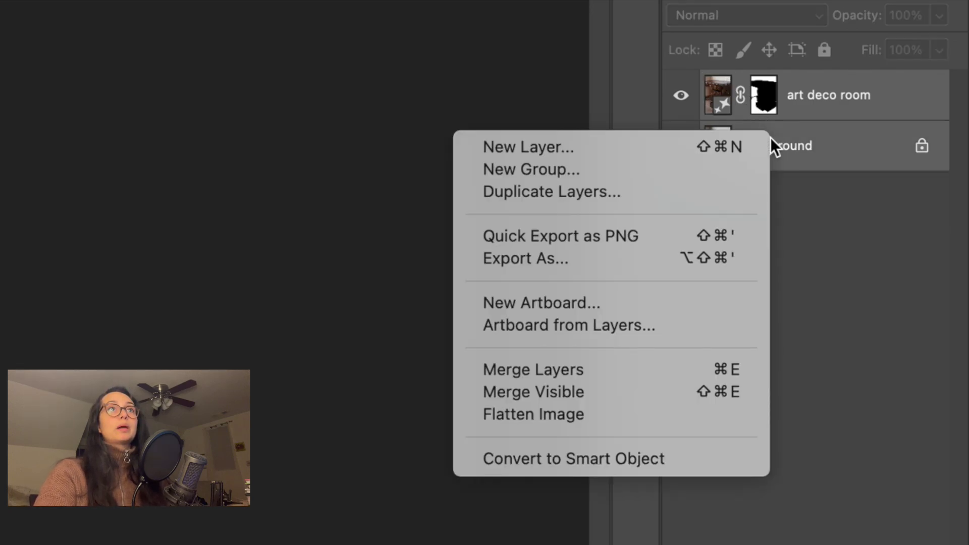
pyautogui.click(565, 374)
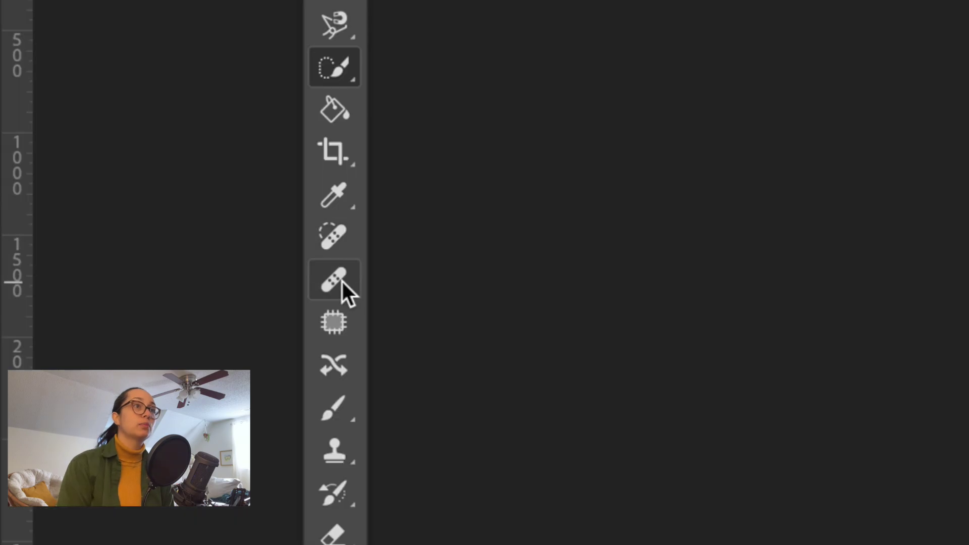
# Cover the wall bracket behind the desk with clean wall texture using the Healing Brush
pyautogui.click(343, 283)
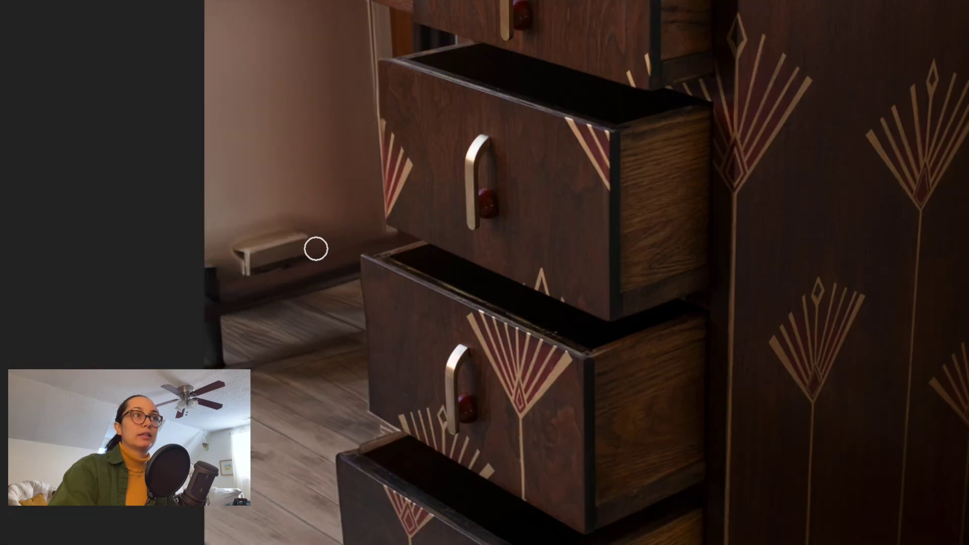
pyautogui.moveTo(314, 251); pyautogui.dragTo(245, 266)
pyautogui.keyDown('alt'); pyautogui.click(313, 172); pyautogui.keyUp('alt')
pyautogui.moveTo(310, 233)
pyautogui.mouseDown()
pyautogui.moveTo(243, 253)
pyautogui.moveTo(250, 239)
pyautogui.moveTo(316, 223)
pyautogui.mouseUp()
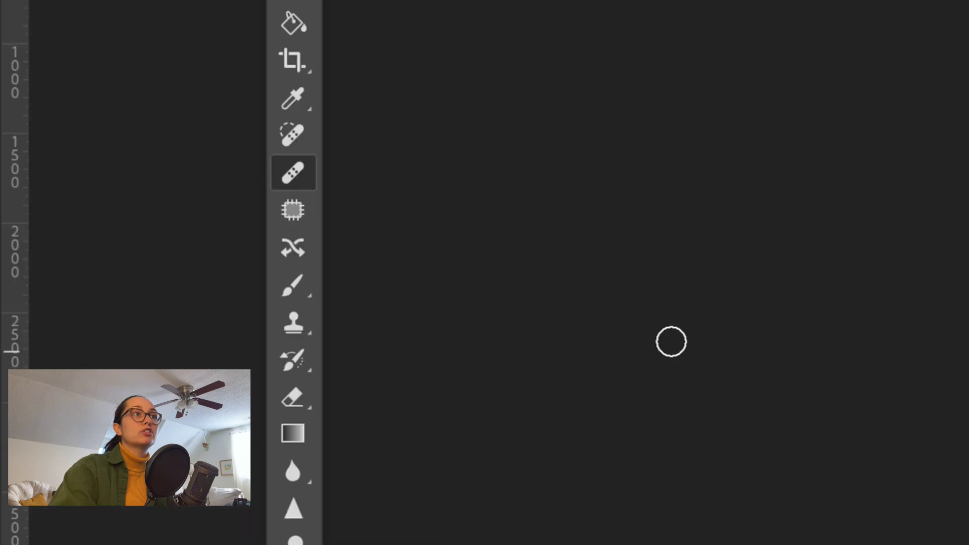
# Set the Brush tool's flow to 100%, then lower it to 2%
pyautogui.click(303, 289)
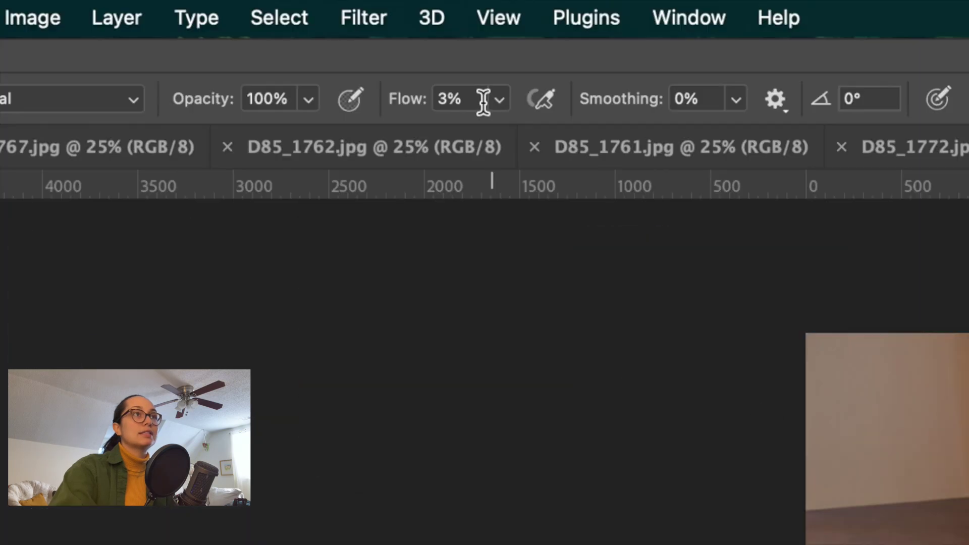
pyautogui.click(224, 38)
pyautogui.moveTo(490, 99); pyautogui.dragTo(710, 163)
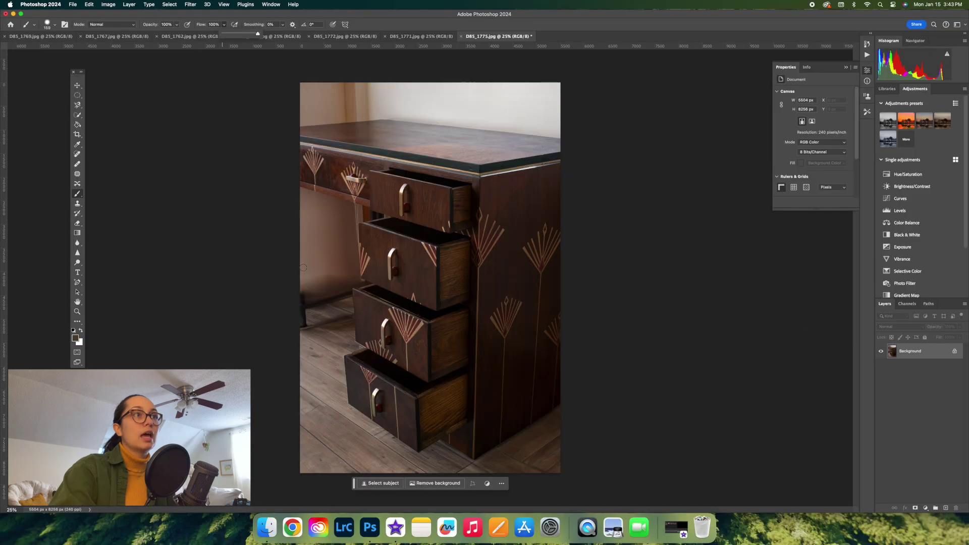
pyautogui.click(301, 296)
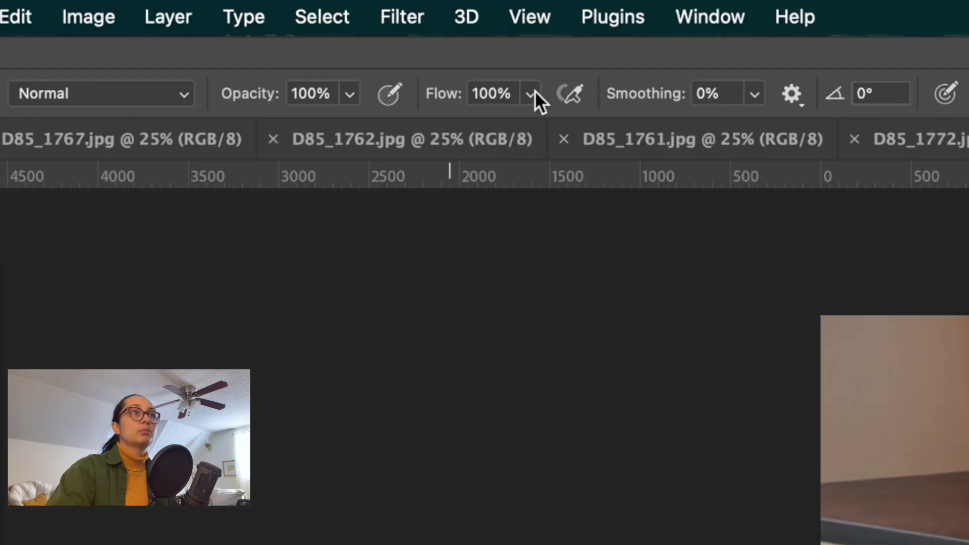
pyautogui.click(223, 24)
pyautogui.moveTo(525, 131); pyautogui.dragTo(402, 135)
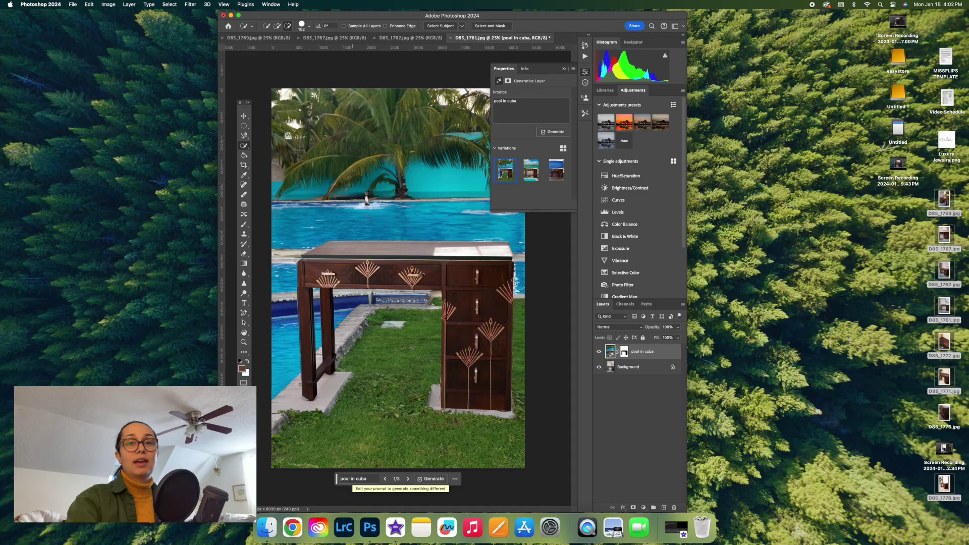
# Generate a new background with the prompt 'beige wall, curtains, wood tloor, window, plant'
pyautogui.click(530, 170)
pyautogui.click(557, 178)
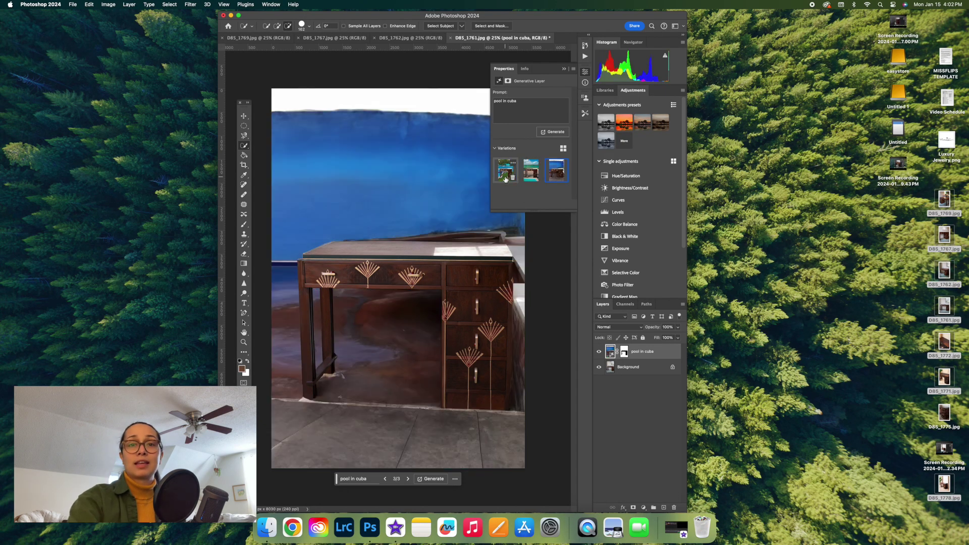
pyautogui.click(358, 479)
pyautogui.write('beige wall, curtains, wood t')
pyautogui.write('loor, window, plant')
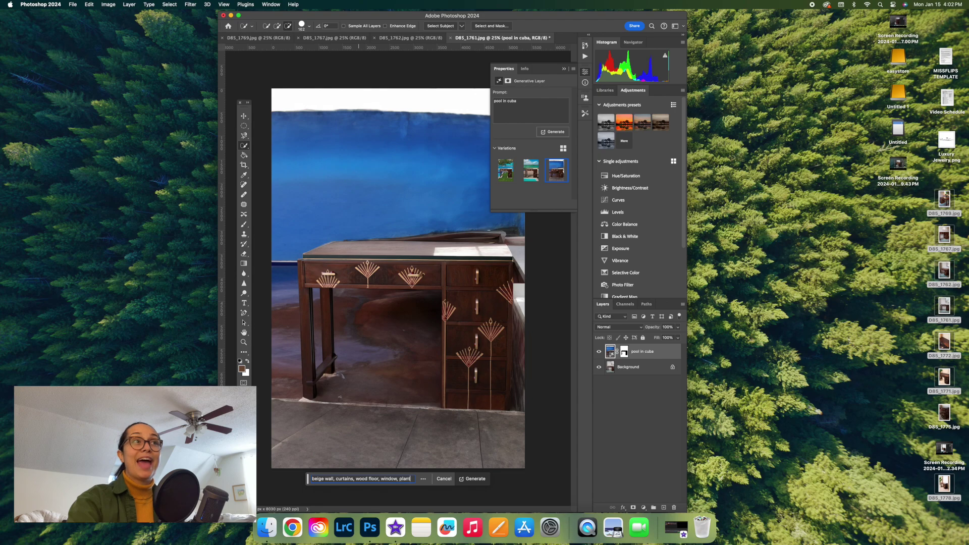
pyautogui.press('Return')
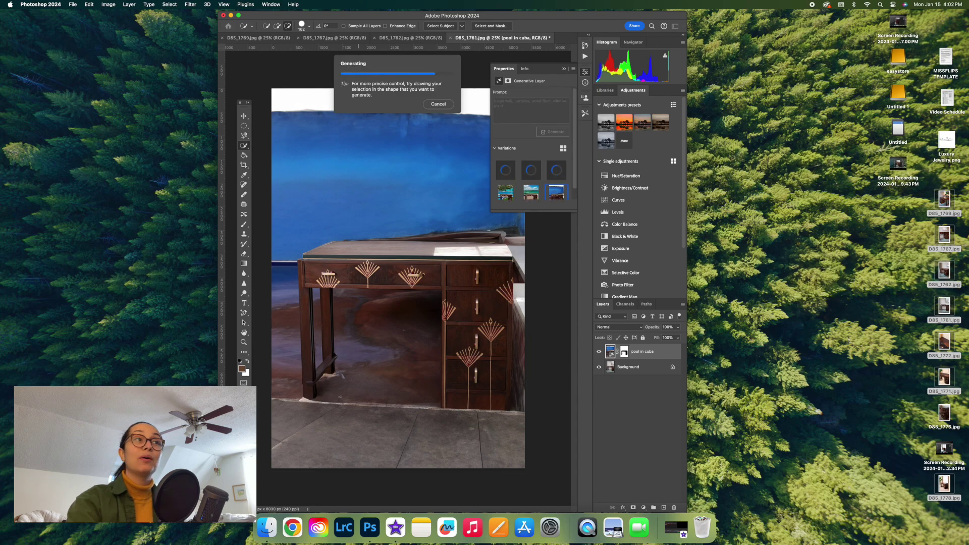
# Browse the beige-wall room variations and regenerate three more sets
pyautogui.click(556, 170)
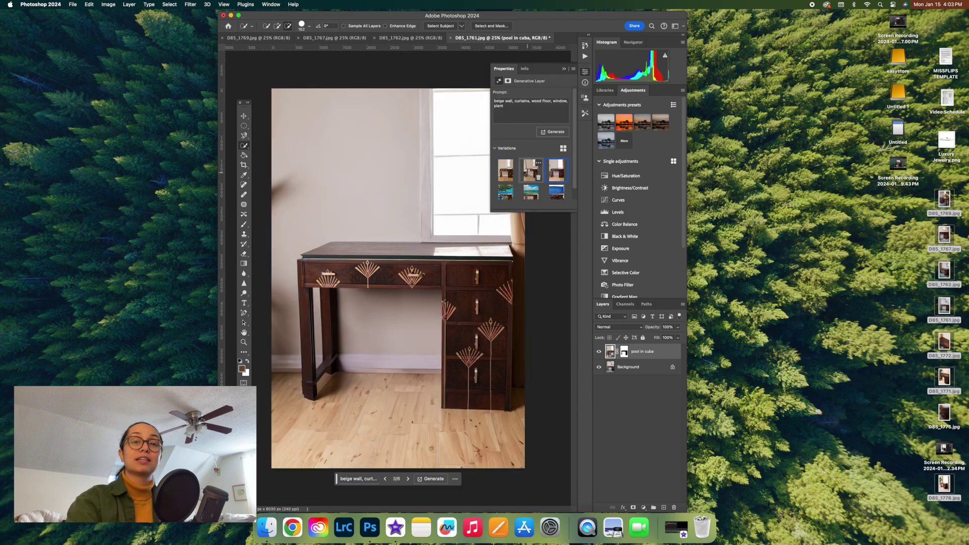
pyautogui.click(531, 171)
pyautogui.click(431, 479)
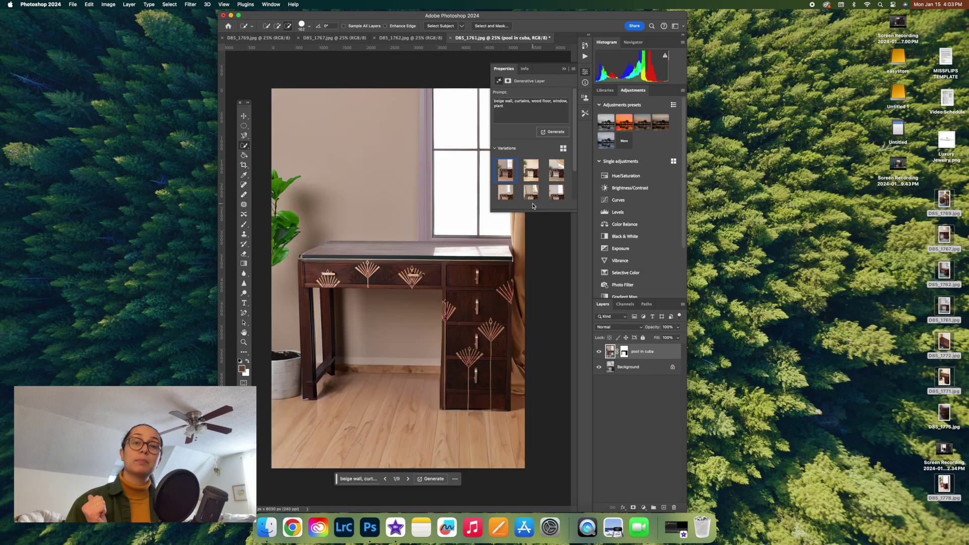
pyautogui.click(531, 170)
pyautogui.click(558, 173)
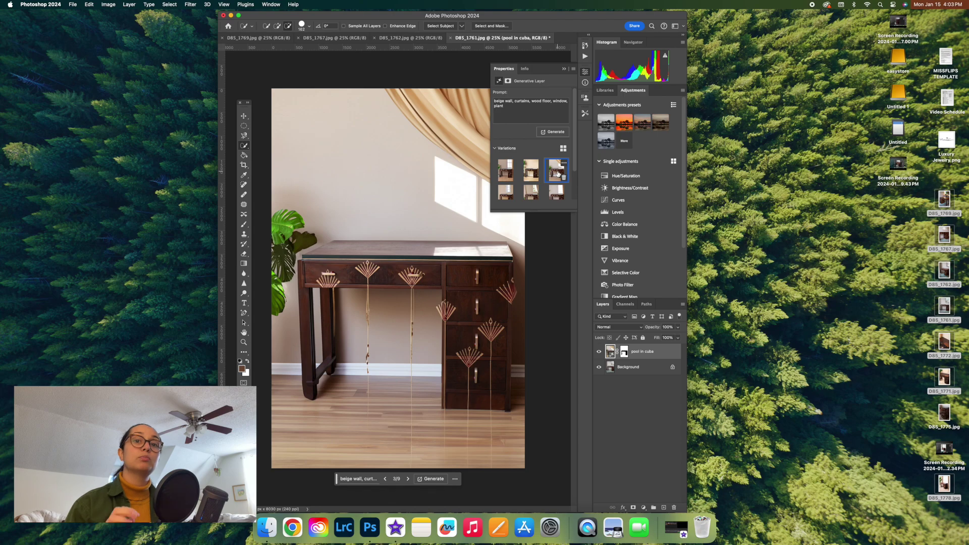
pyautogui.click(430, 479)
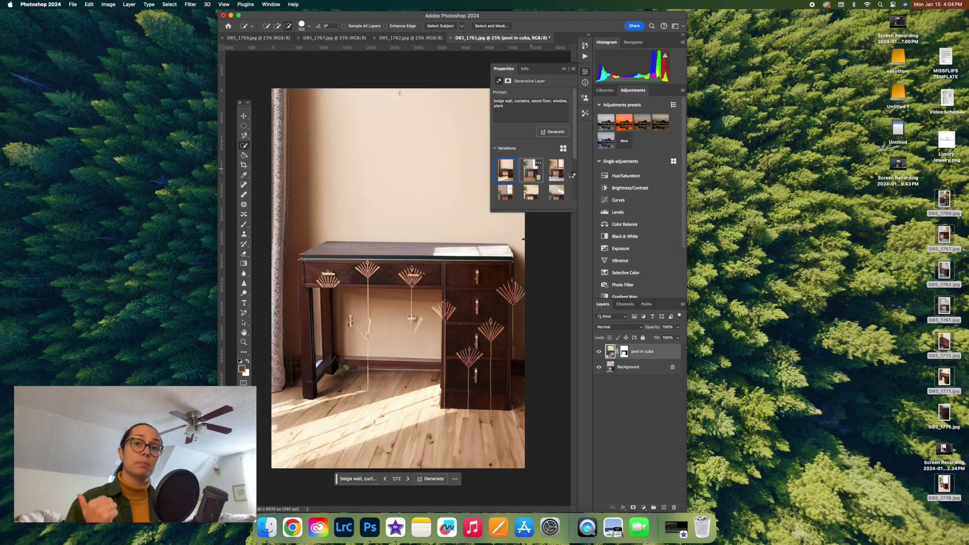
pyautogui.click(554, 174)
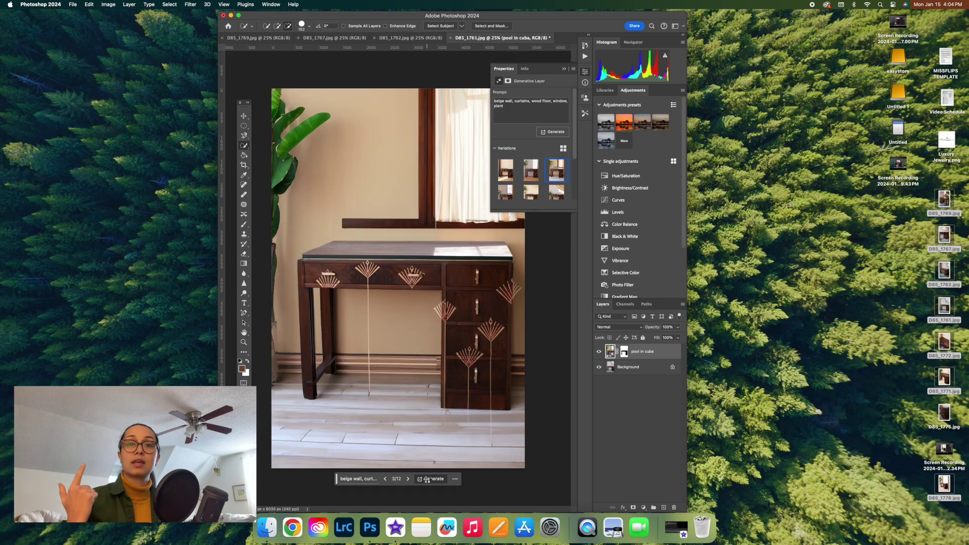
pyautogui.click(430, 479)
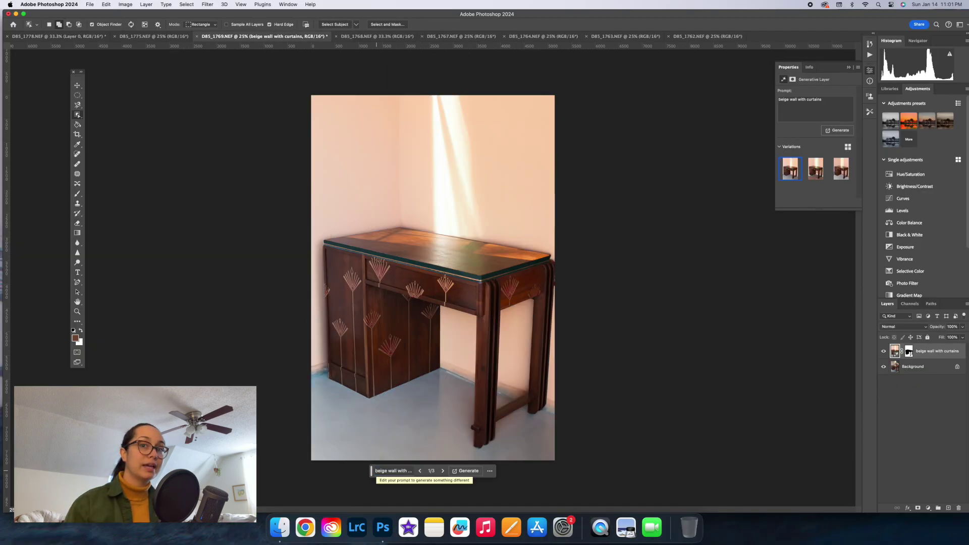
# Append 'and wood' to the prompt, generate, and browse the wood-floor variations
pyautogui.click(841, 170)
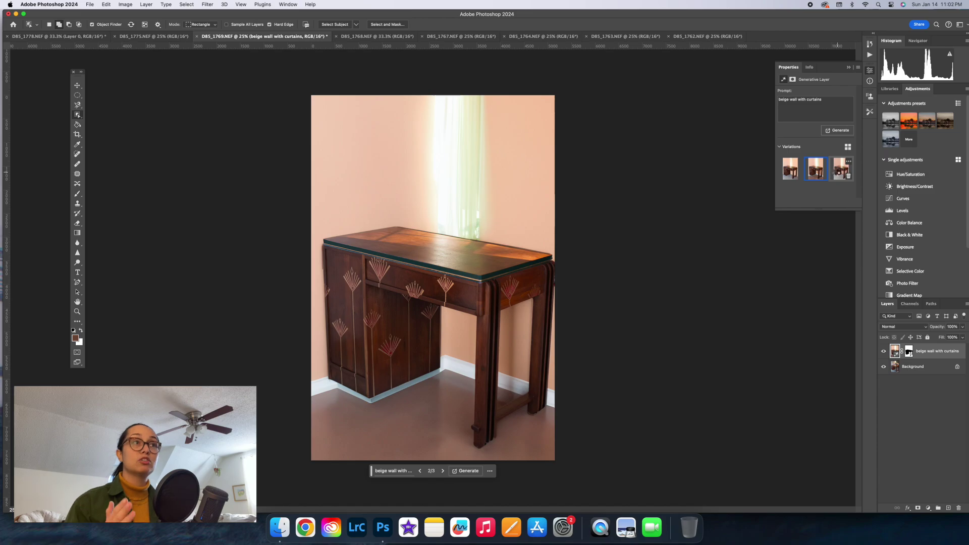
pyautogui.click(394, 470)
pyautogui.write('and wood floors')
pyautogui.press('Return')
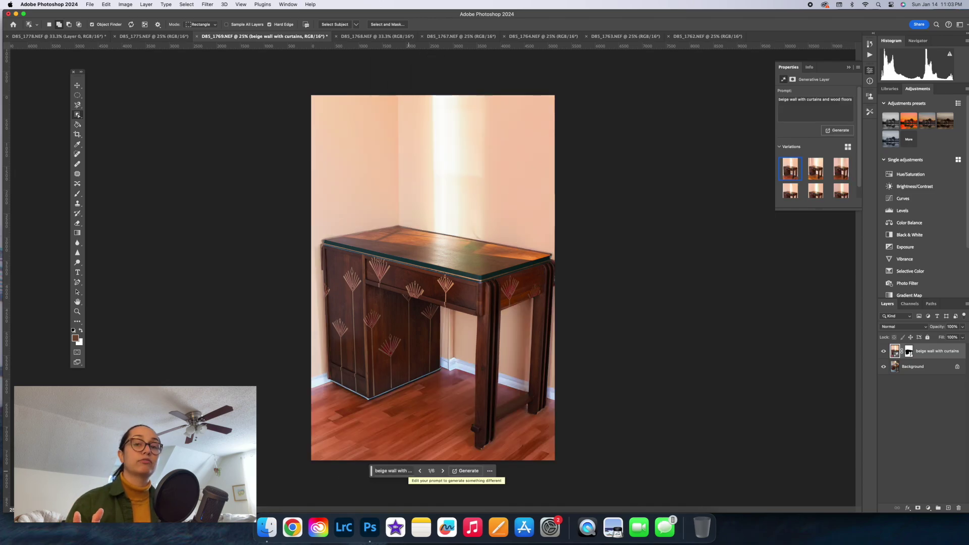
pyautogui.click(816, 169)
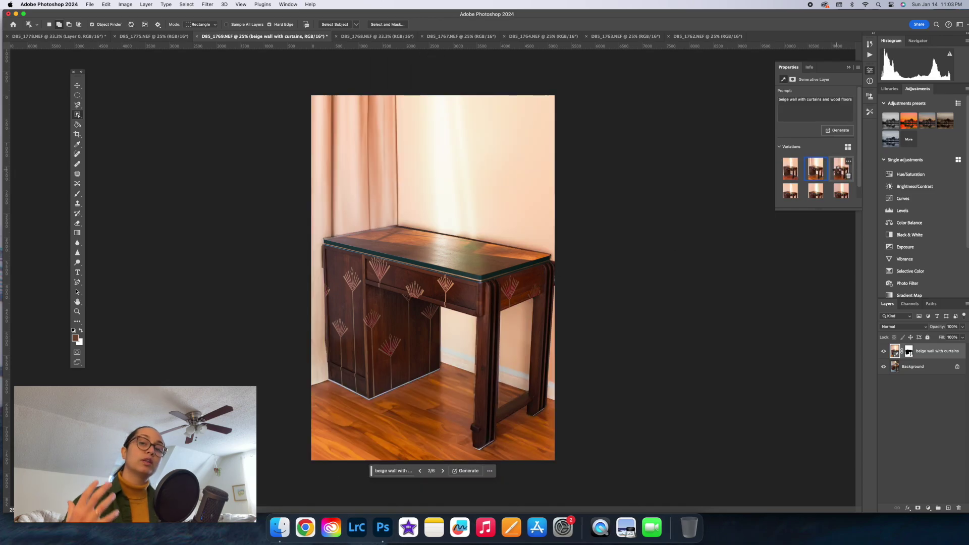
pyautogui.click(842, 170)
# Generate with the prompt 'white walls with long curtains and art deco floor'
pyautogui.click(394, 471)
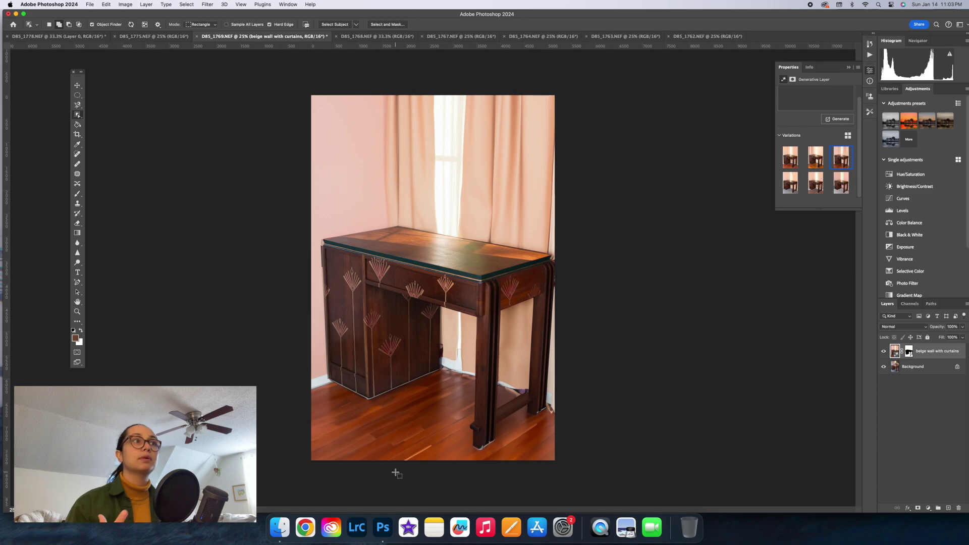
pyautogui.write('white walls with long curtains and art deco floor')
pyautogui.press('Return')
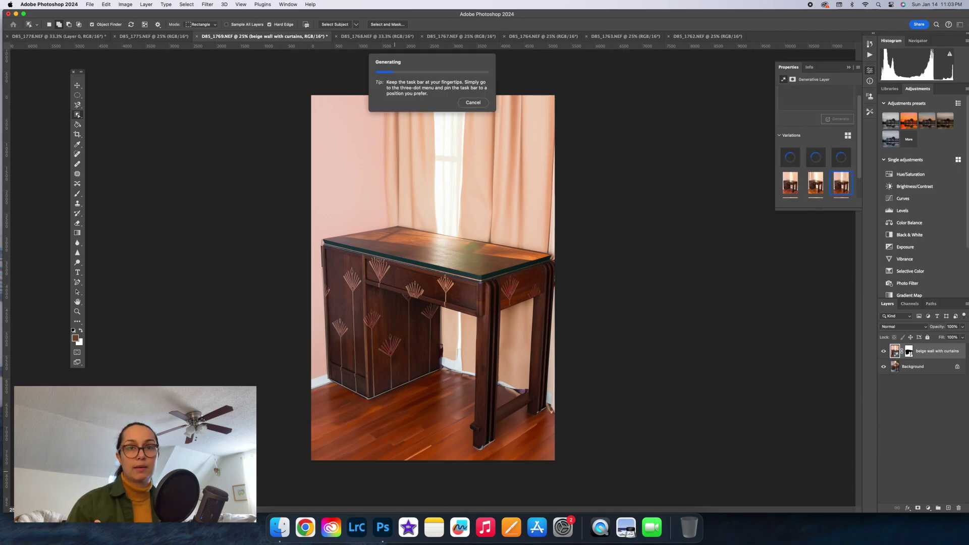